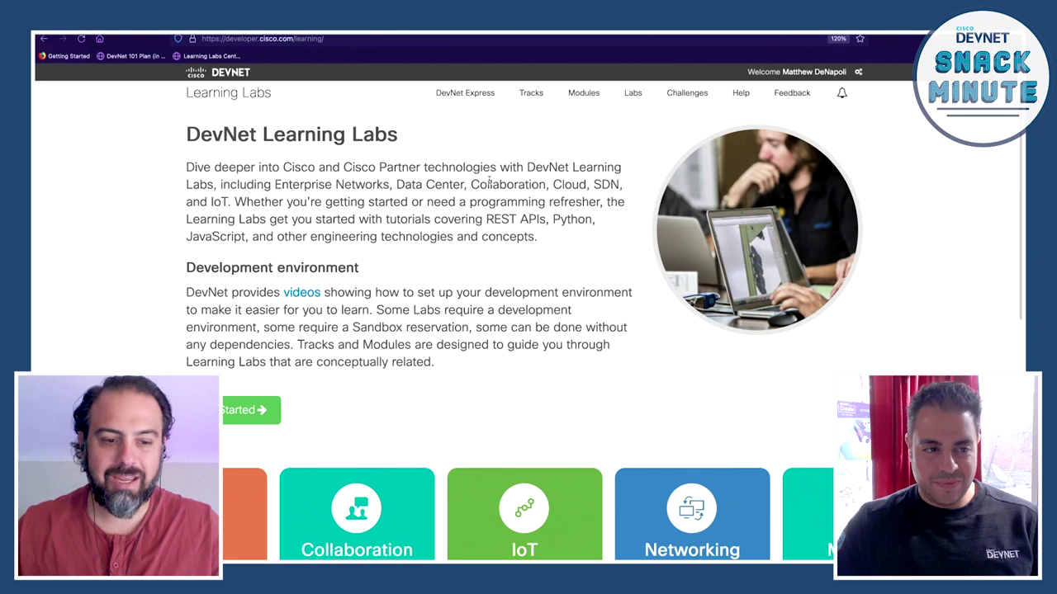
Step: From Modules, open the 'Networking basics and software-defined networks' lesson at Step 1, What is a Network?
scroll(490, 182, "down", 1)
left_click(579, 96)
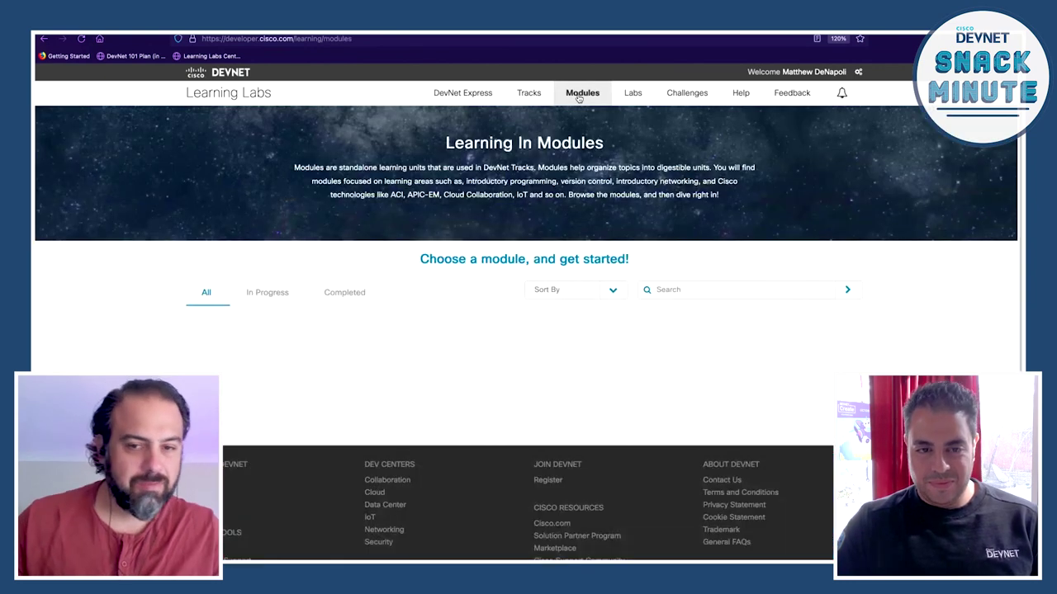
scroll(498, 266, "down", 3)
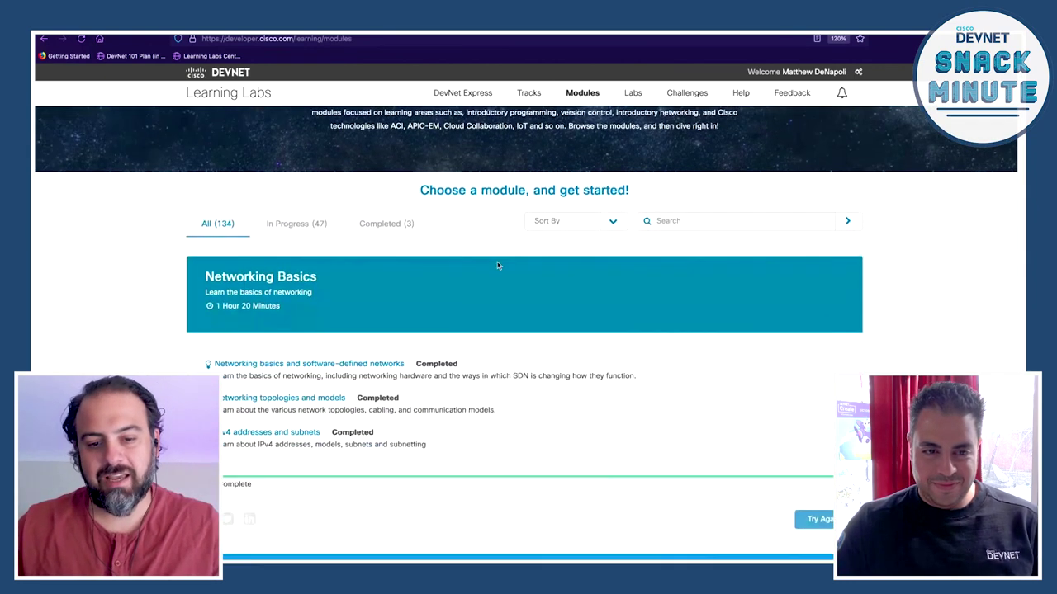
left_click(342, 308)
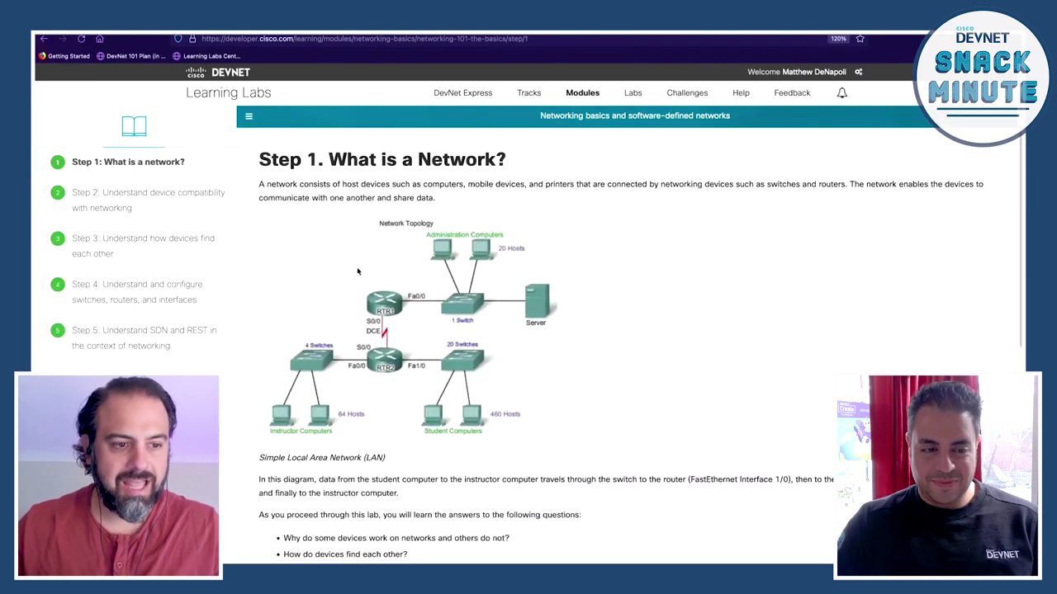
Step: Move to Step 2 of the networking basics lesson
left_click(167, 202)
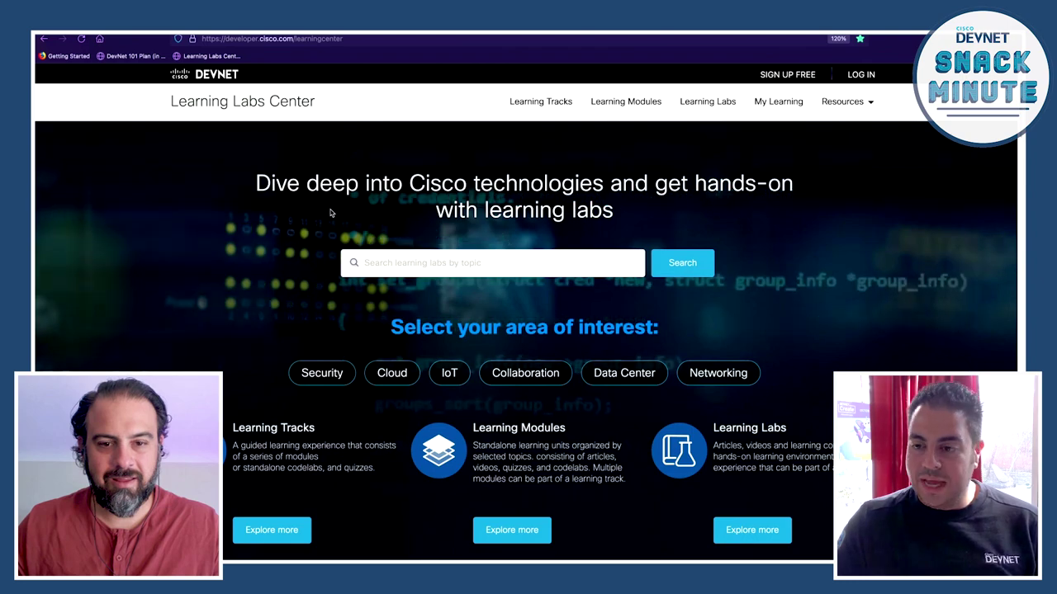
Step: Browse the Learning Tracks page's 23 track cards, like Coding & APIs and Networking 101, then return to top
left_click(539, 102)
scroll(506, 233, "down", 1)
scroll(506, 233, "down", 5)
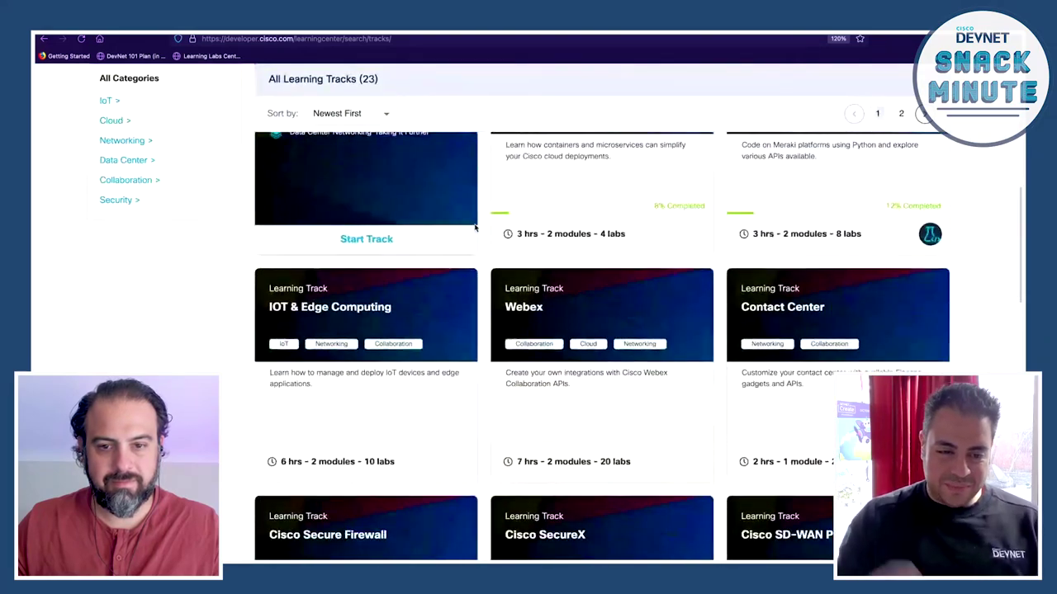
scroll(475, 228, "up", 4)
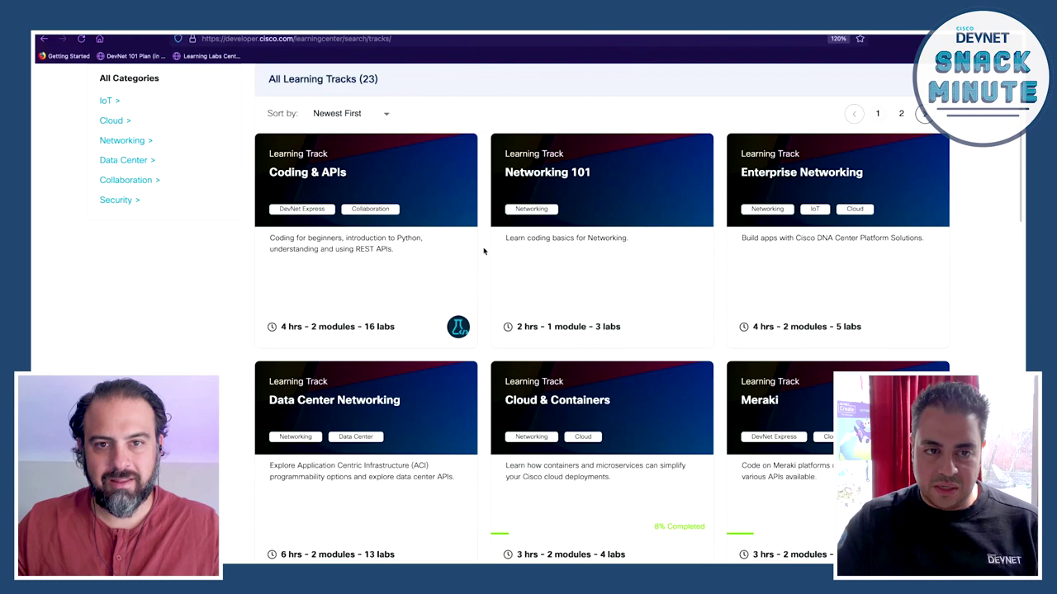
scroll(484, 251, "down", 5)
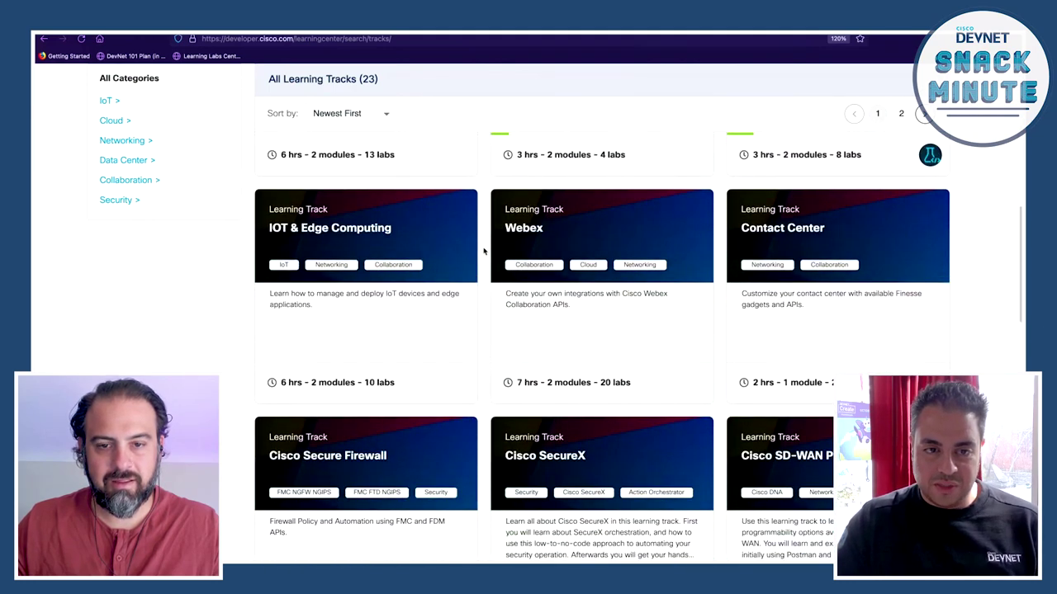
scroll(483, 251, "down", 2)
scroll(484, 251, "down", 2)
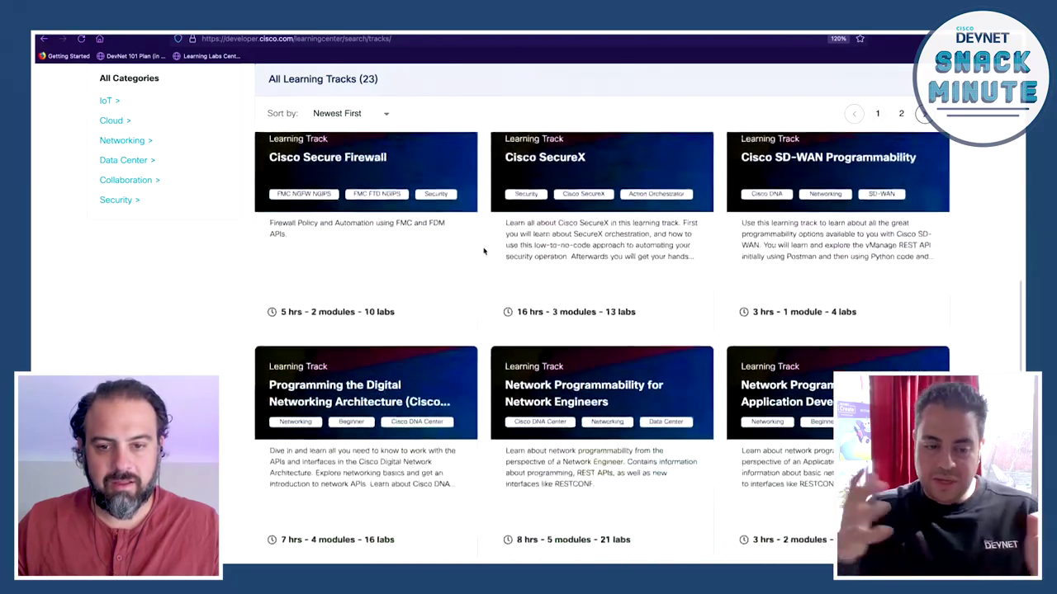
scroll(484, 251, "up", 5)
scroll(483, 251, "up", 6)
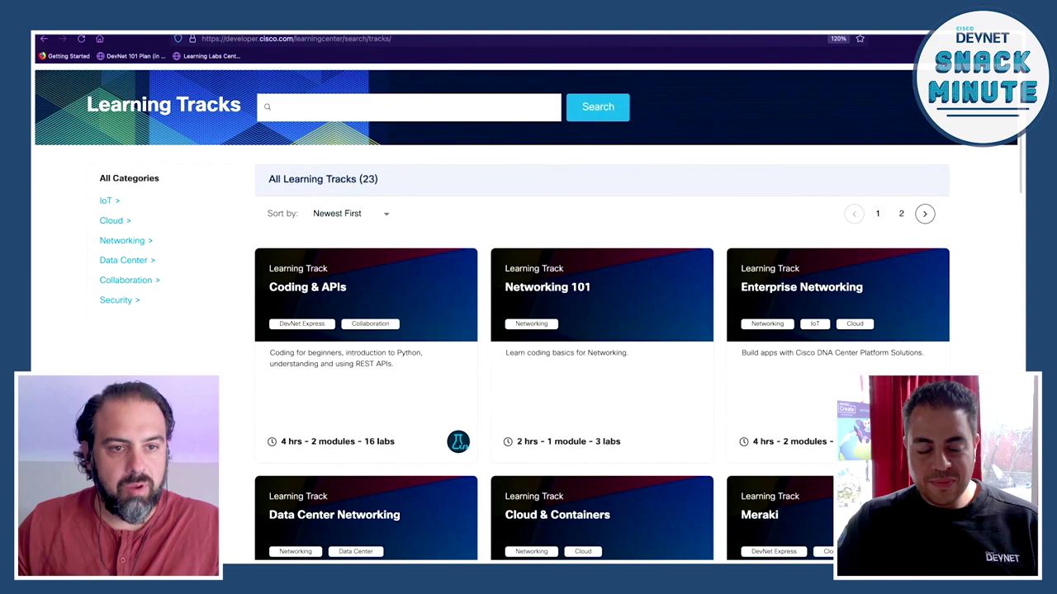
Step: Search Learning Modules for 'meraki' and open the 'Hands-on with Meraki Alert Webhooks' lab
scroll(186, 122, "up", 2)
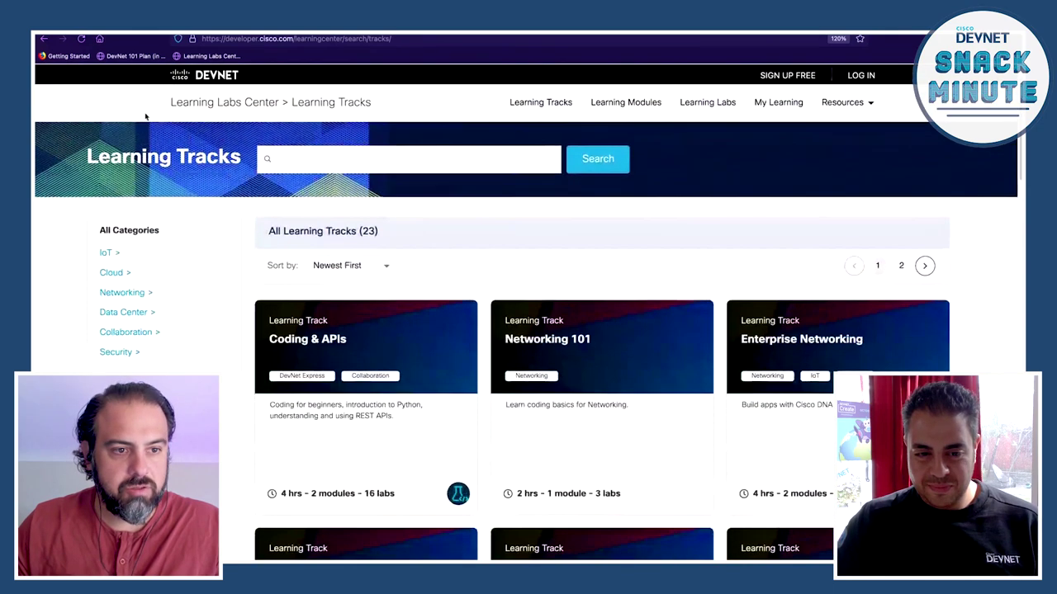
left_click(639, 105)
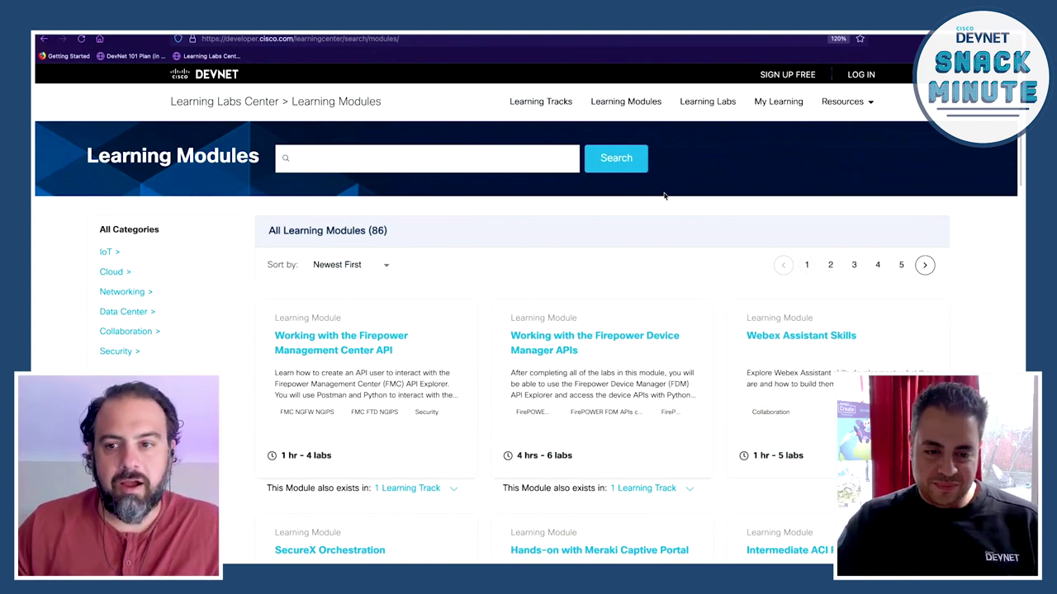
left_click(473, 162)
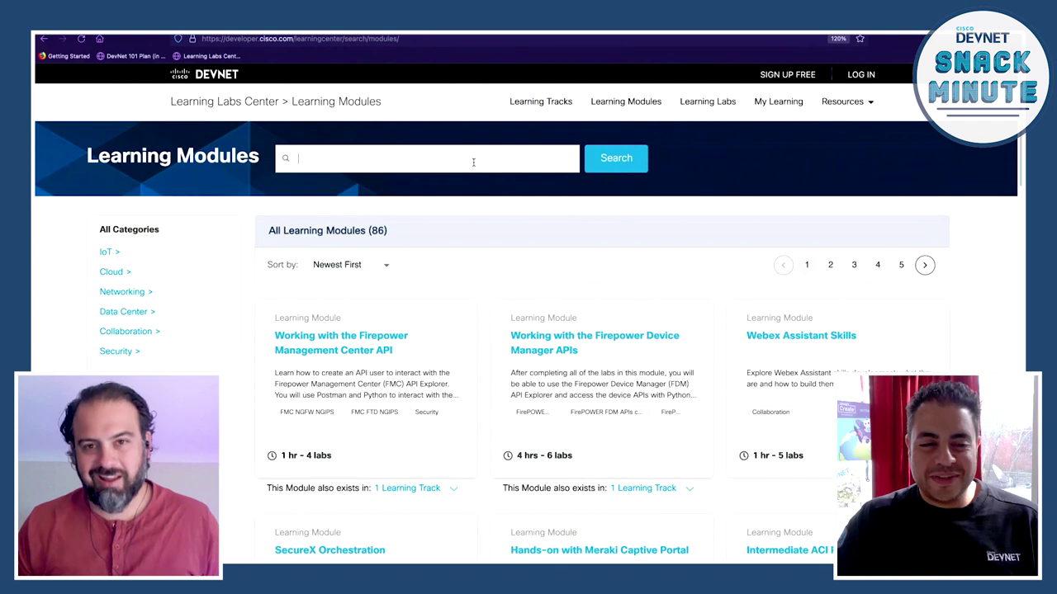
type("meraki")
key("Return")
mouse_move(565, 336)
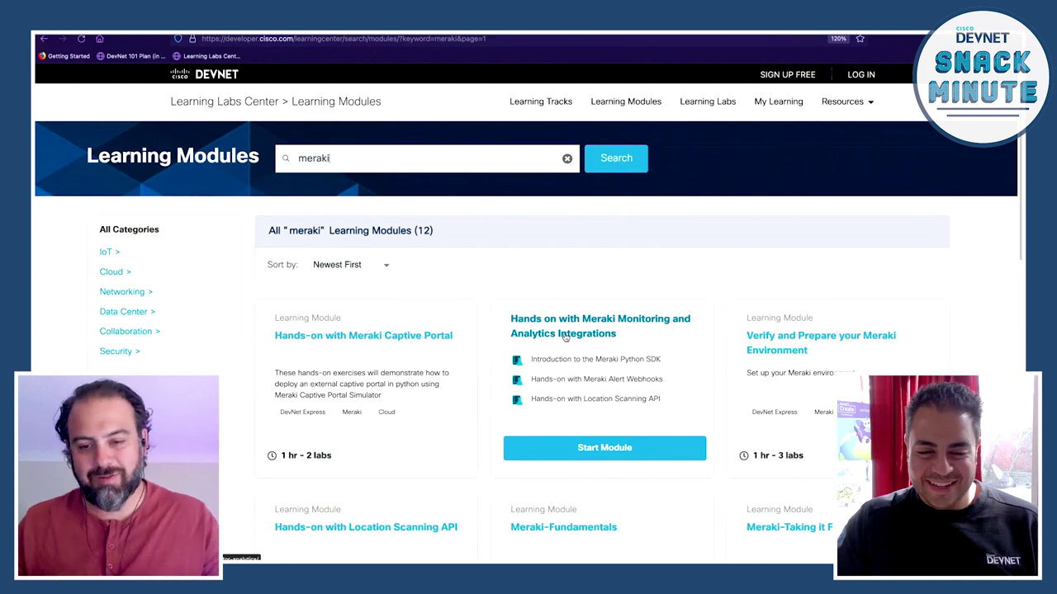
left_click(582, 379)
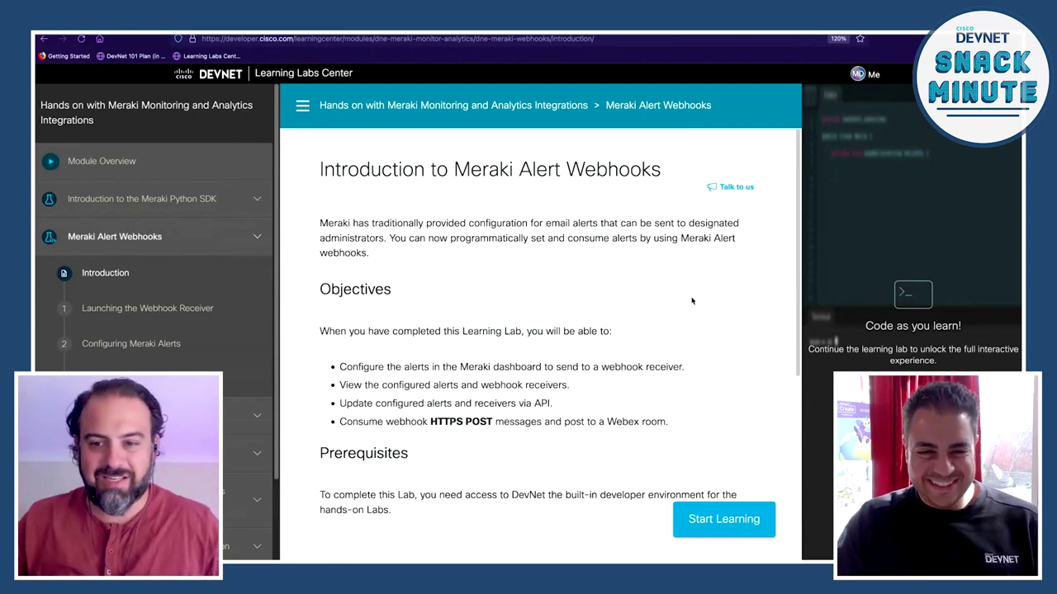
Step: Launch the lab's coding environment and list the src folder's files with ls
left_click(724, 519)
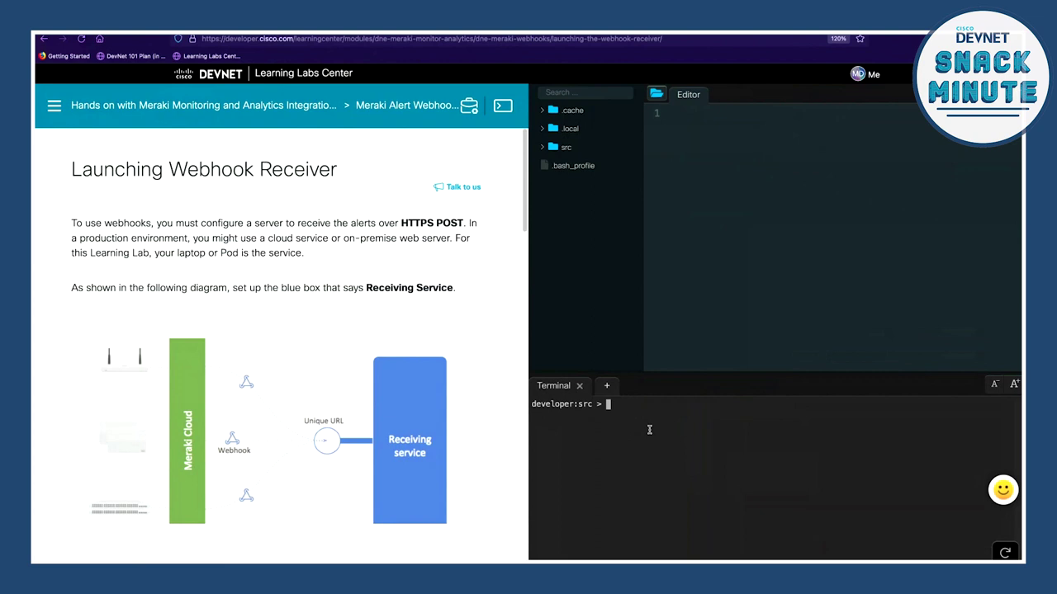
type("ls")
key("Return")
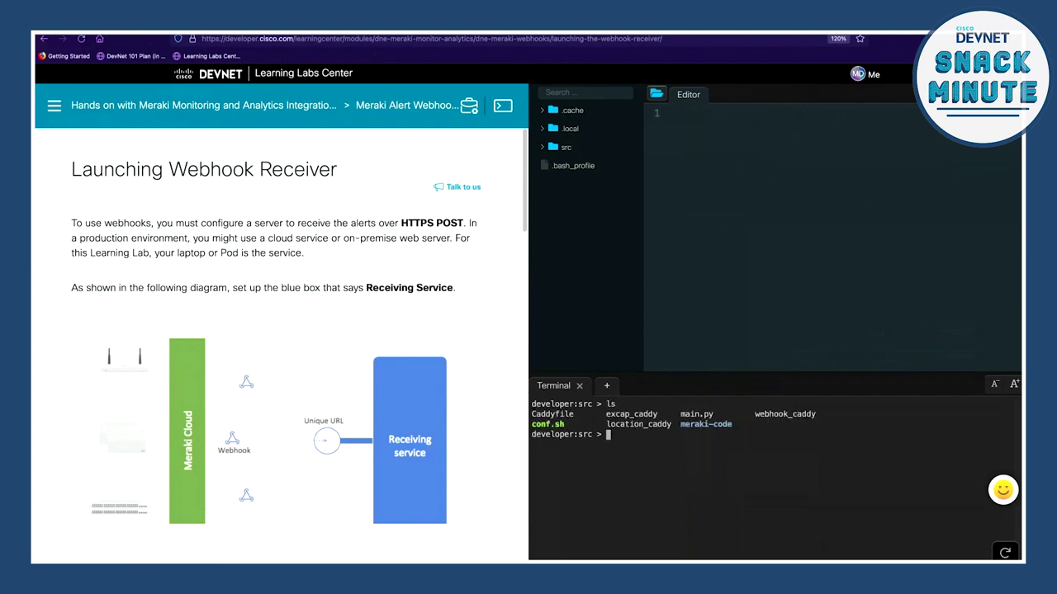
Step: Zoom the browser page to 133% and enter 'cd meraki-code' at the terminal prompt
key("ctrl+minus")
key("ctrl+plus")
key("ctrl+plus")
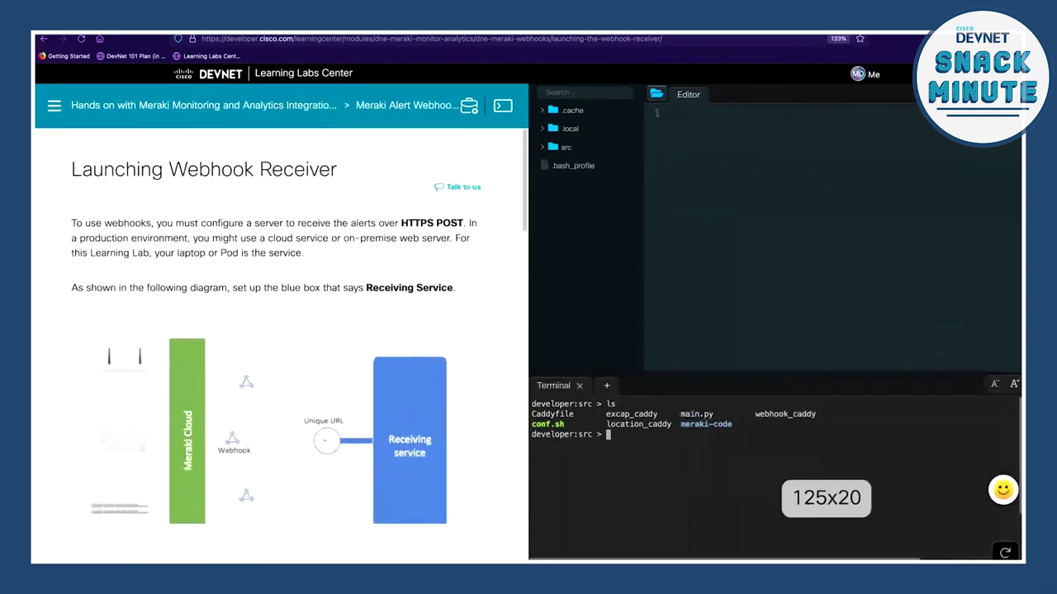
key("ctrl+plus")
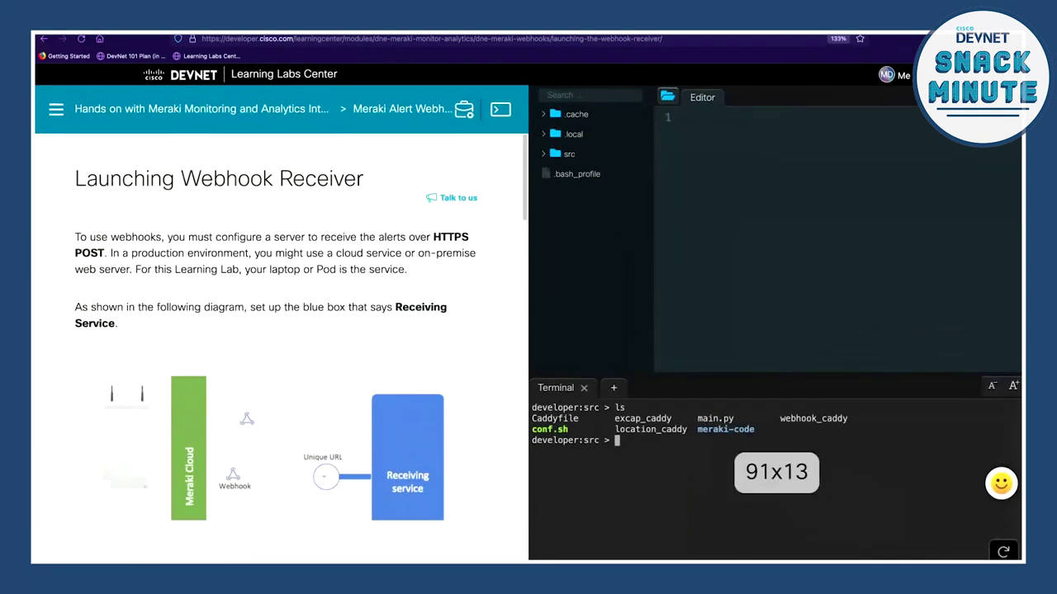
type("cd meraki-code")
Step: Run the cd into meraki-code and open src > meraki-code > meraki-webhooks > webhookreceiver.py
key("Return")
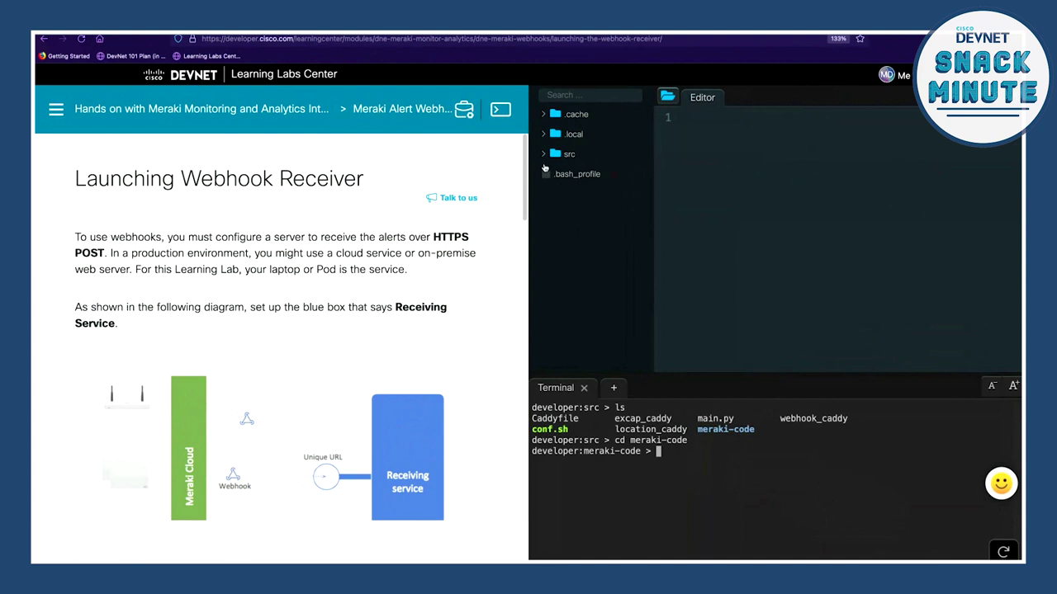
left_click(625, 155)
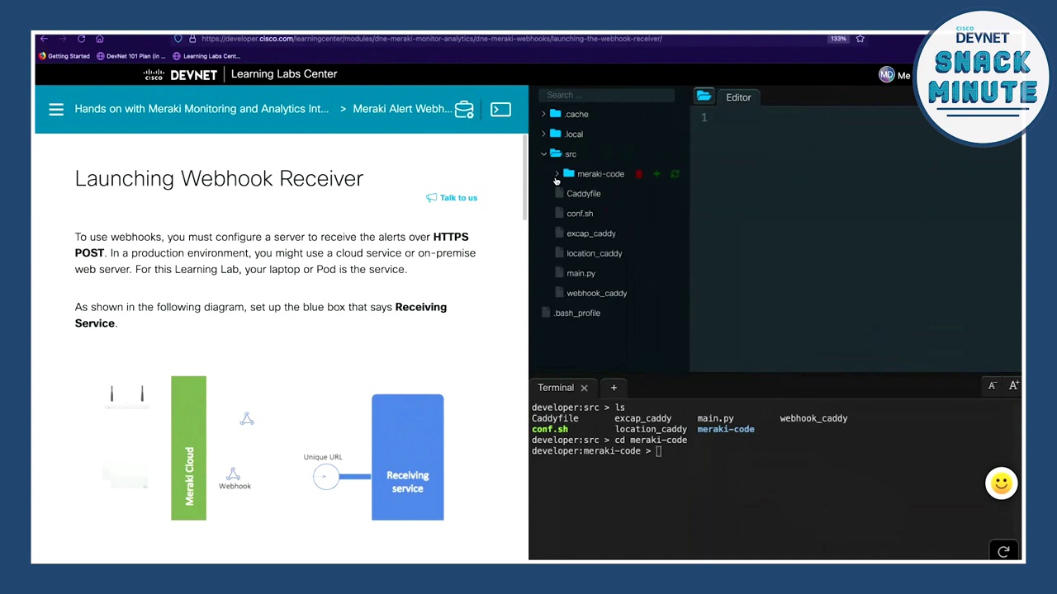
left_click(557, 176)
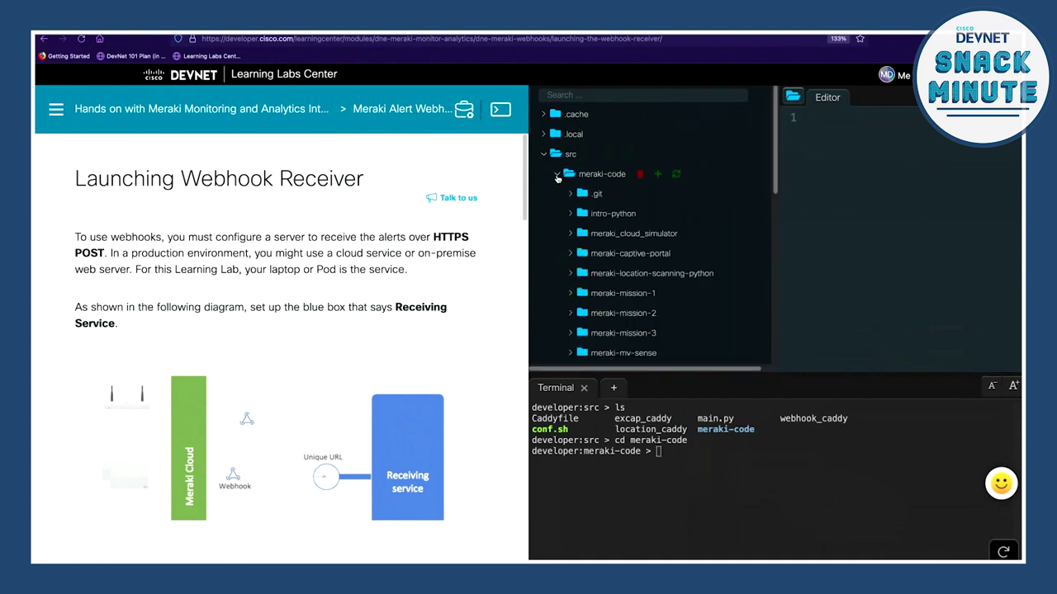
scroll(686, 233, "down", 2)
scroll(685, 233, "down", 1)
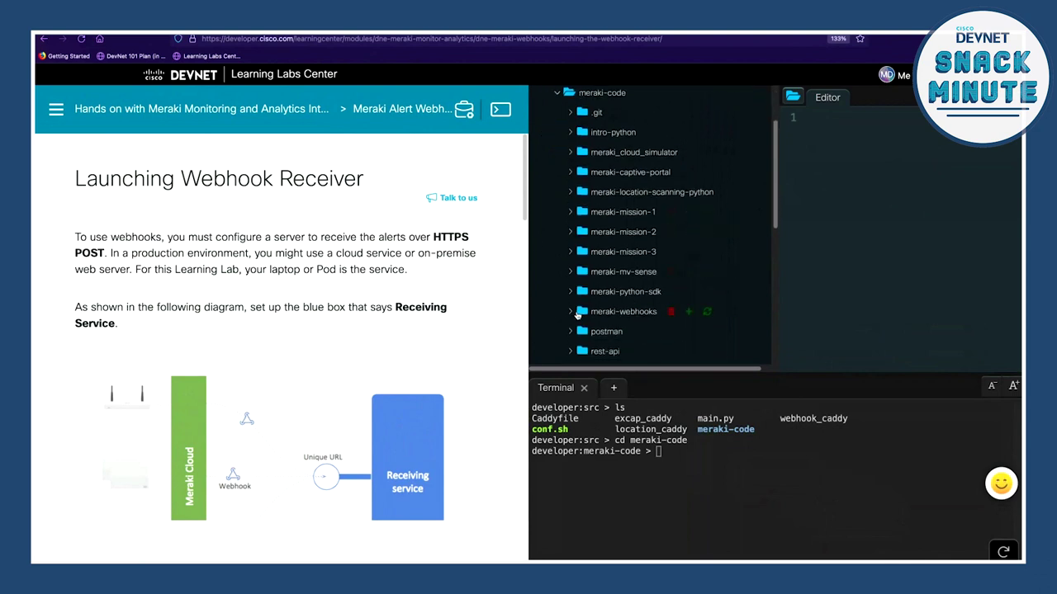
left_click(570, 312)
scroll(660, 302, "down", 2)
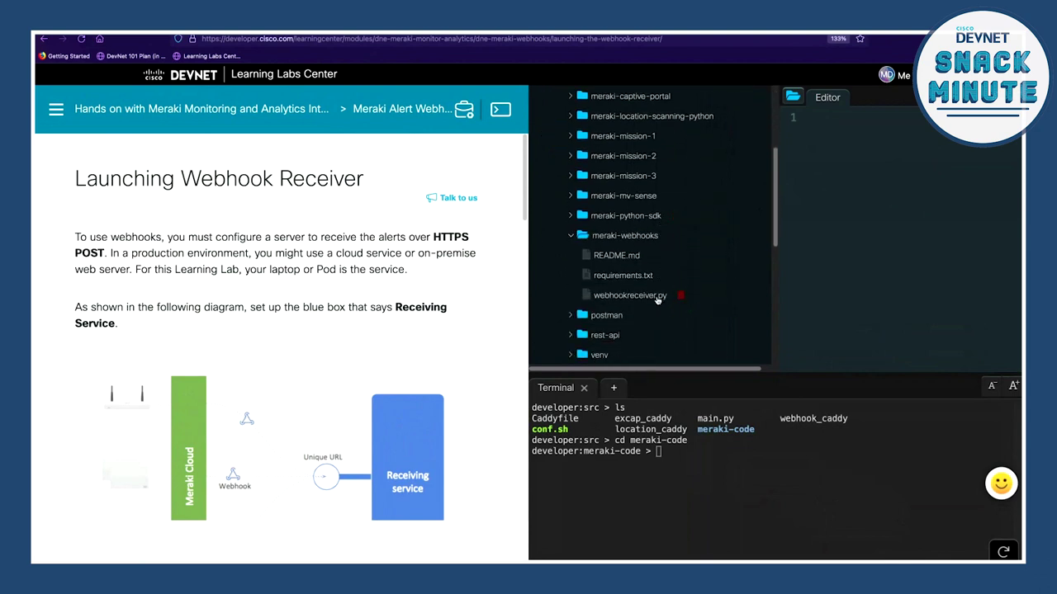
left_click(658, 297)
Step: Widen the editor pane and review webhookreceiver.py's Flask imports and POST webhook route
left_click_drag(775, 266, 664, 271)
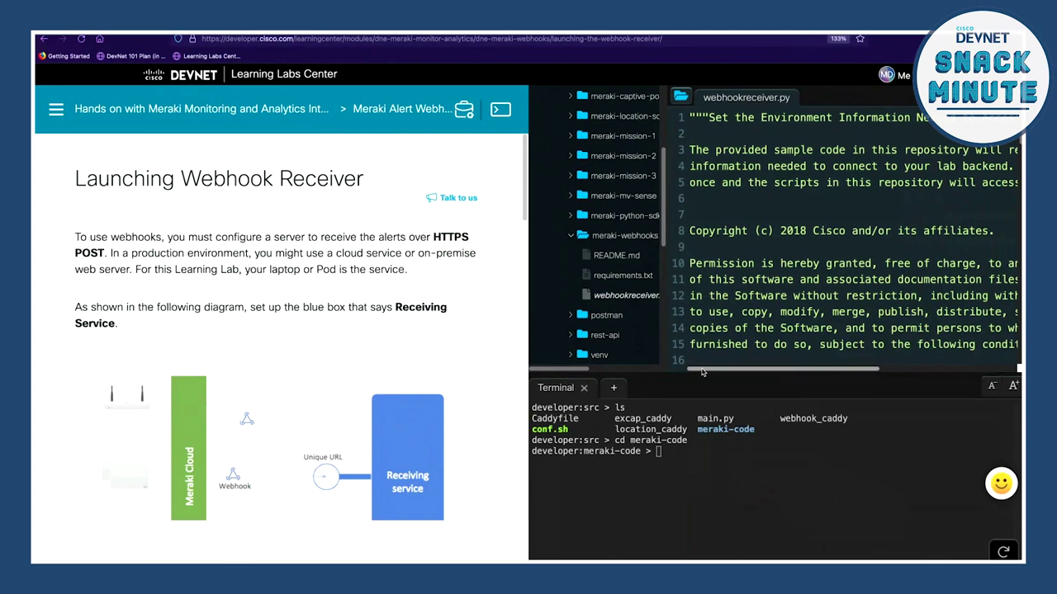
scroll(702, 372, "down", 5)
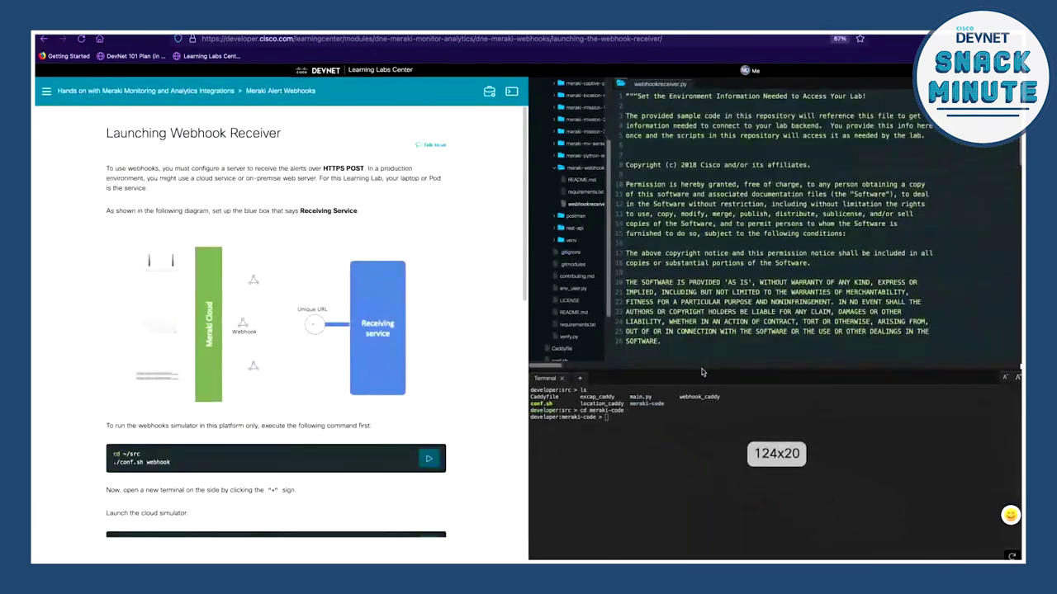
scroll(701, 372, "down", 3)
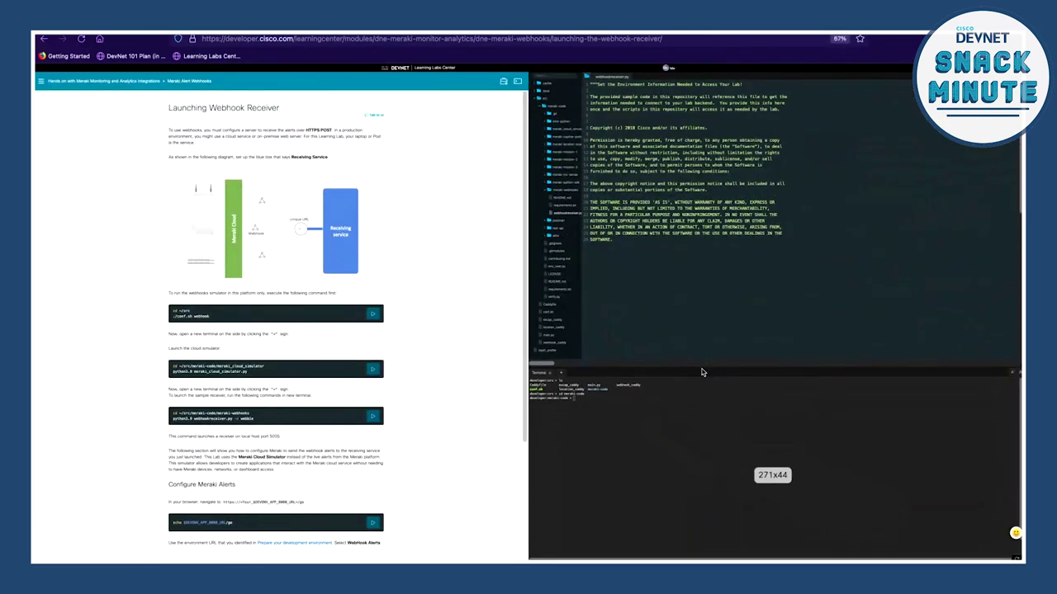
scroll(702, 373, "up", 1)
scroll(690, 269, "down", 5)
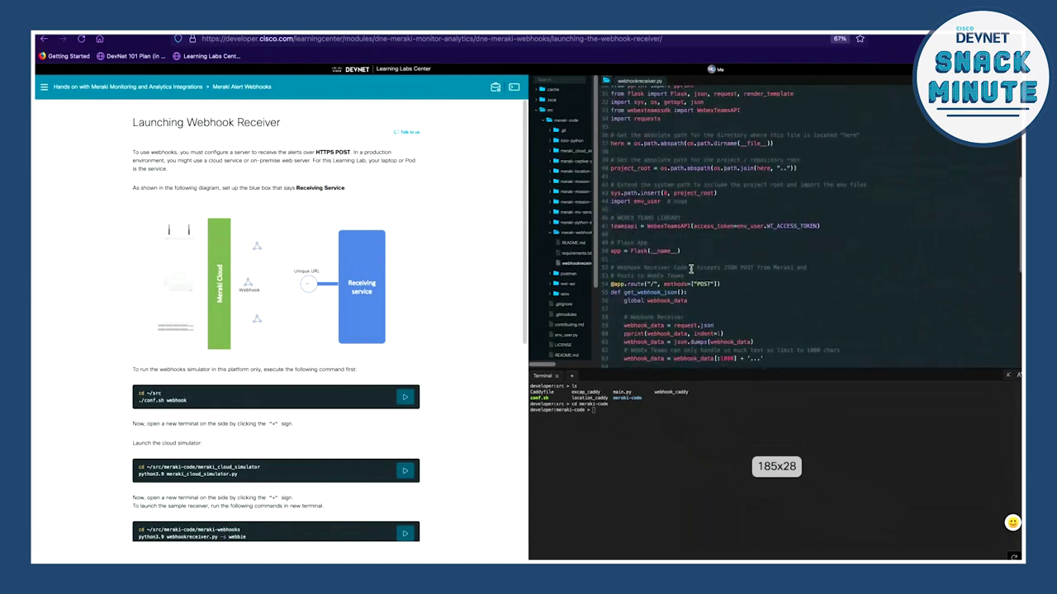
scroll(690, 268, "up", 5)
scroll(688, 269, "down", 4)
scroll(688, 270, "down", 1)
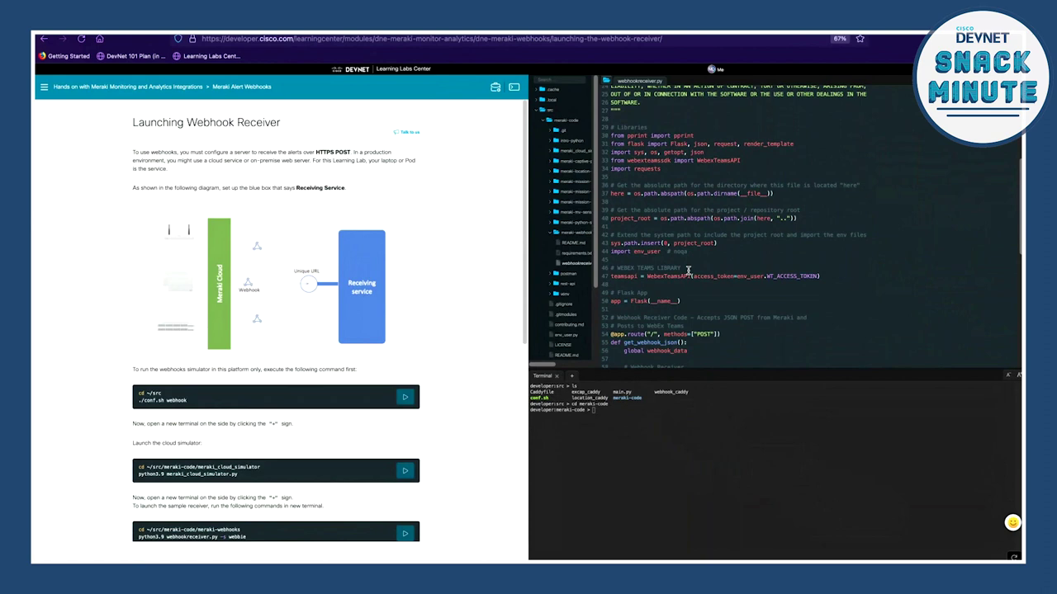
scroll(471, 254, "down", 1)
scroll(468, 261, "up", 1)
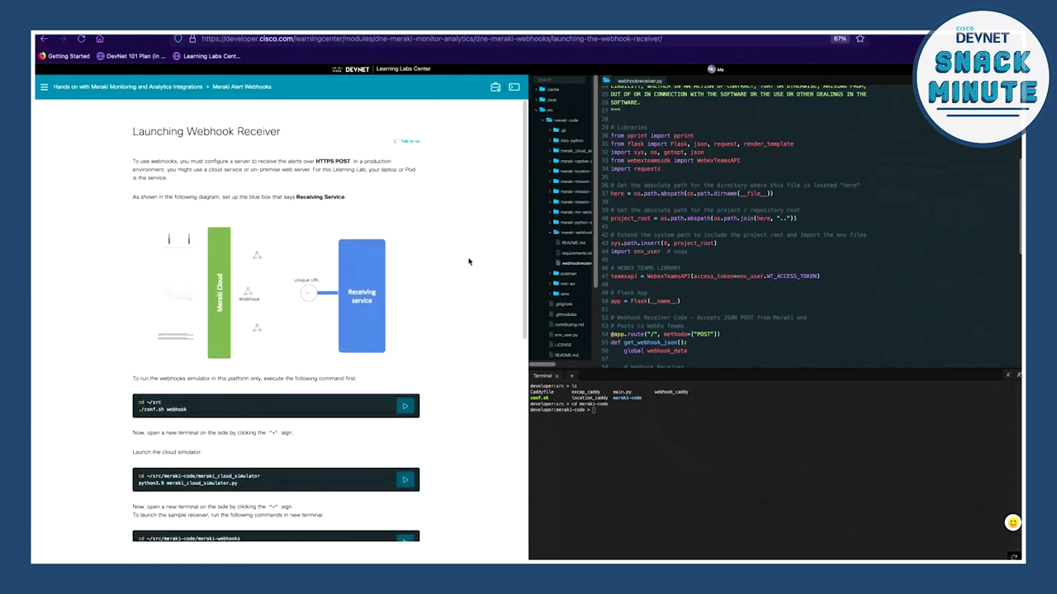
scroll(468, 262, "down", 1)
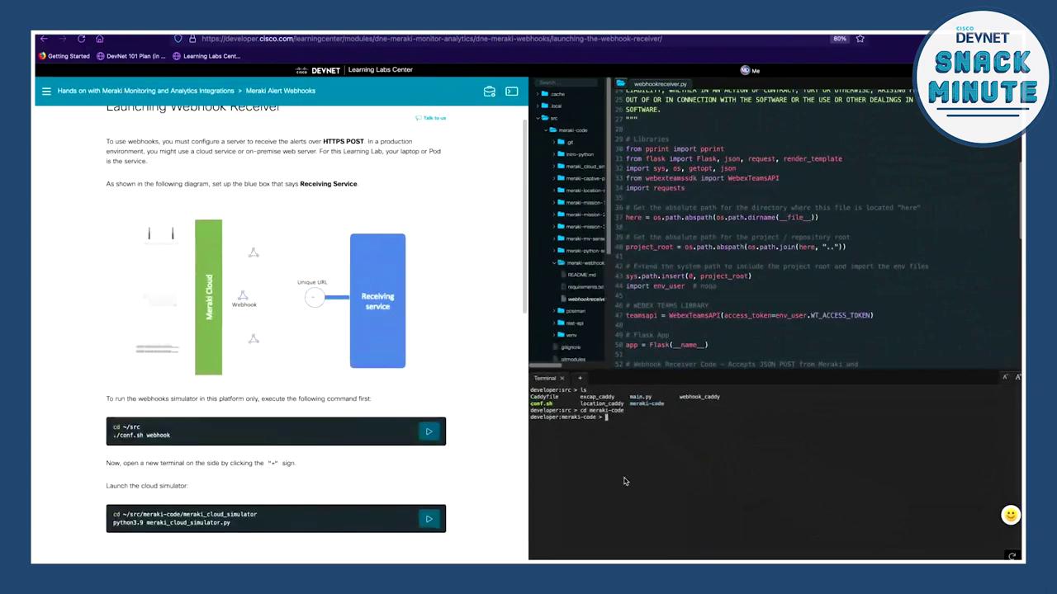
Step: Reset browser zoom to 100% and execute the conf.sh webhook code block in the terminal
key("ctrl+plus")
key("ctrl+plus")
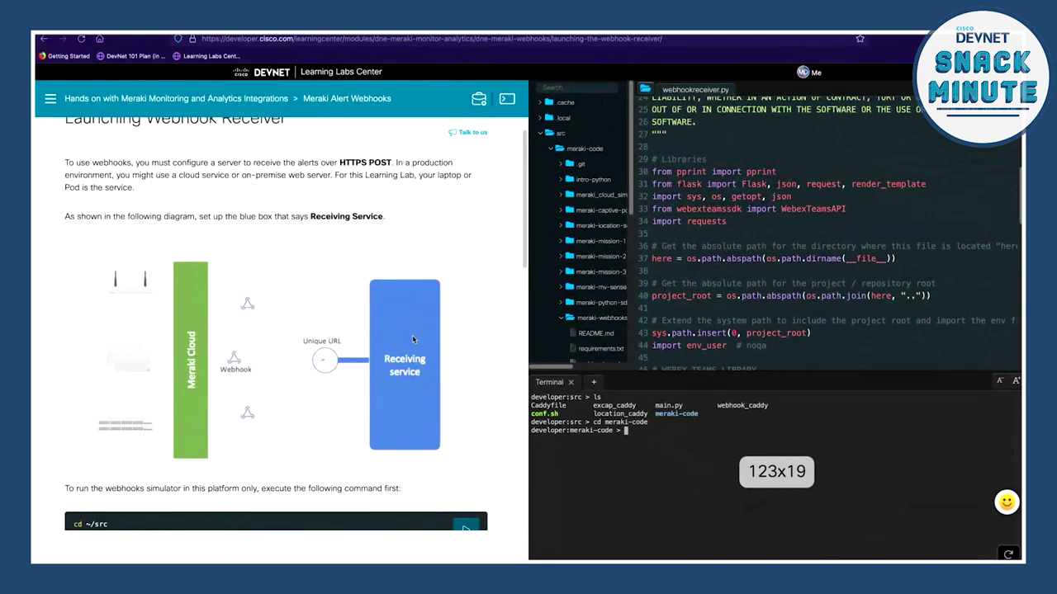
scroll(412, 335, "down", 3)
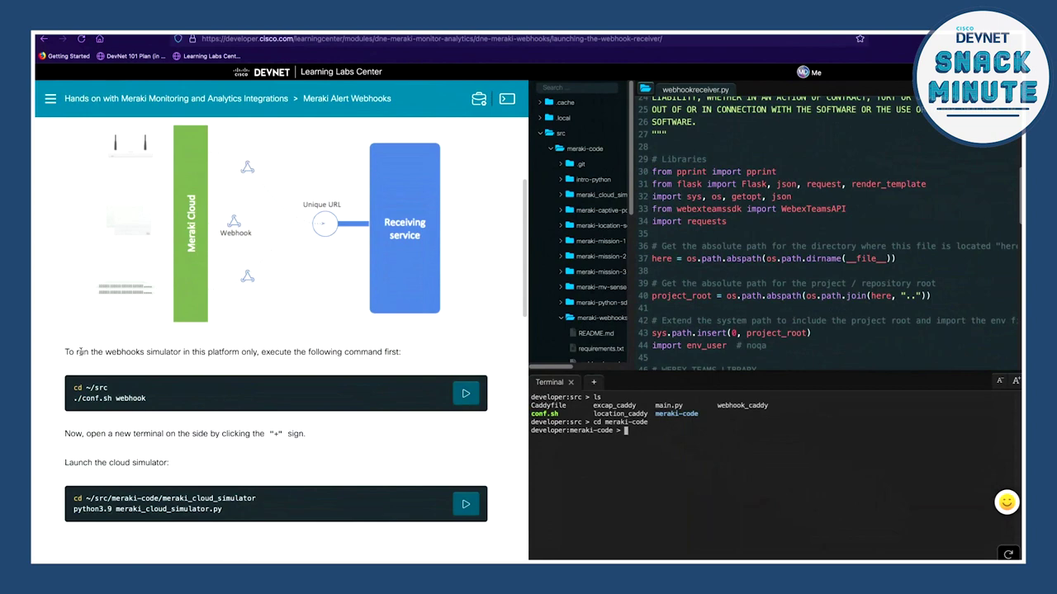
left_click(466, 396)
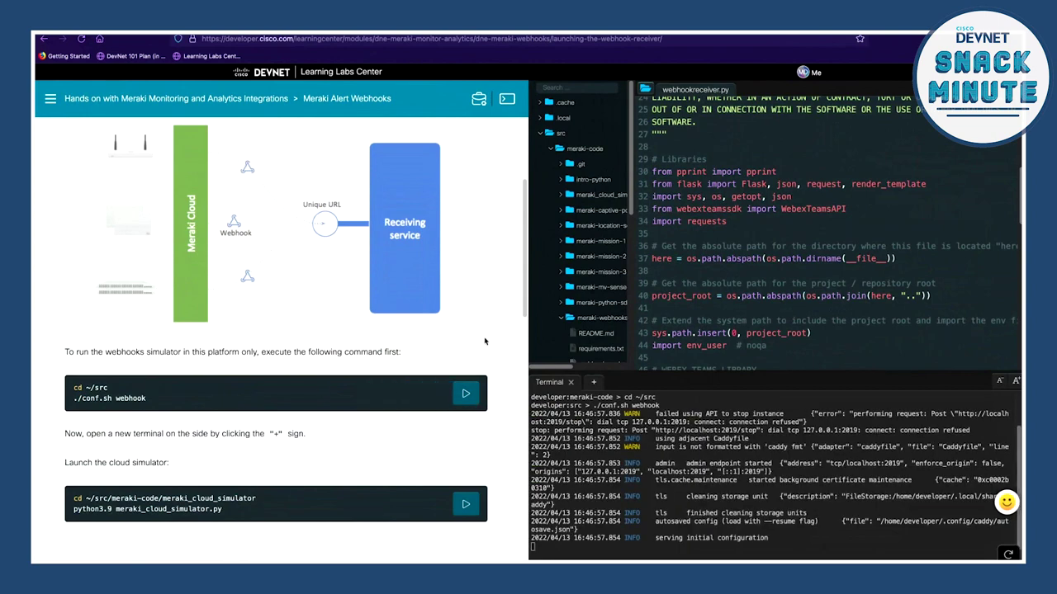